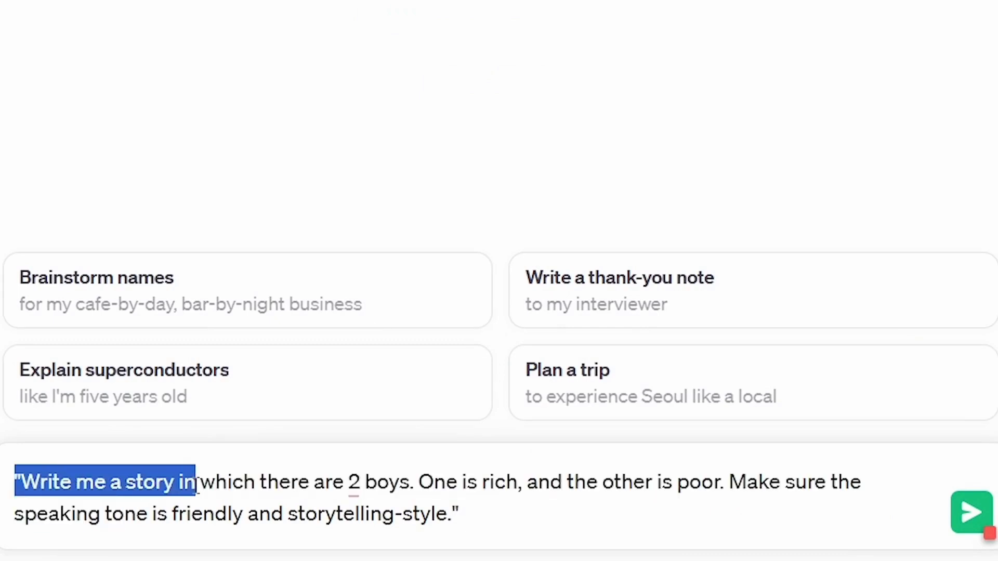
Send ChatGPT the prompt for a village story about rich and poor boys Oliver and Milo
drag(197, 483, 523, 481)
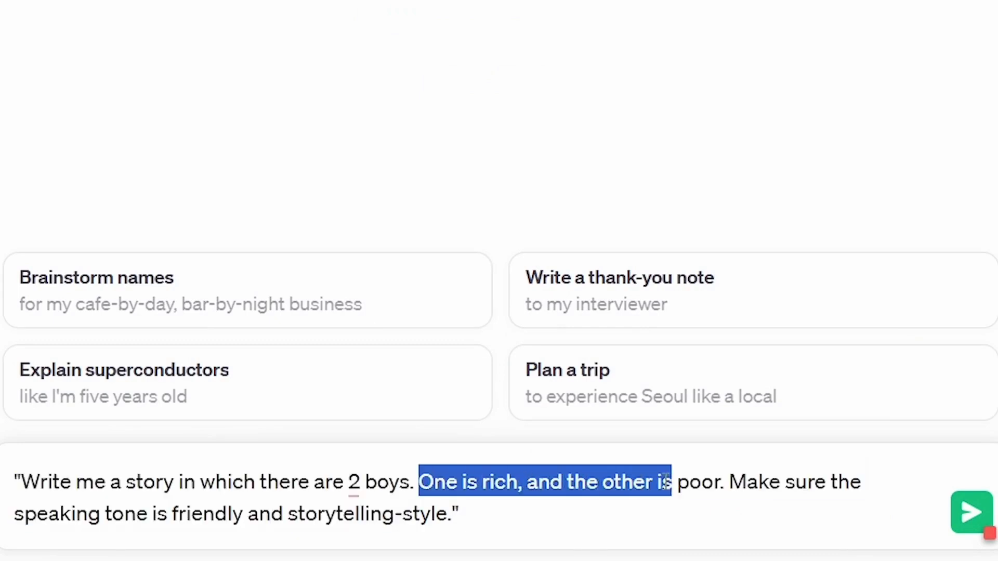
drag(666, 481, 721, 482)
click(476, 502)
key(Return)
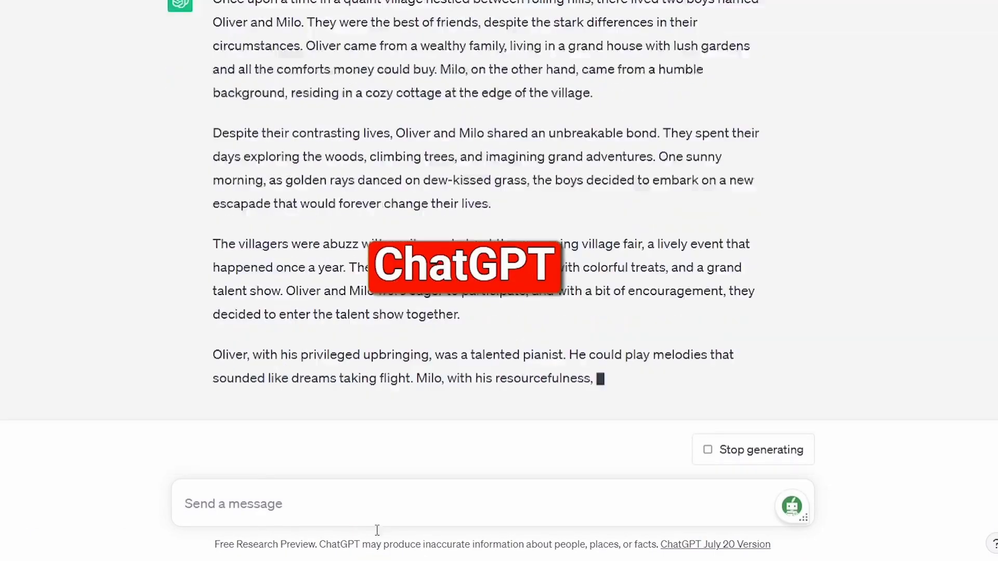
scroll(377, 530, up, 3)
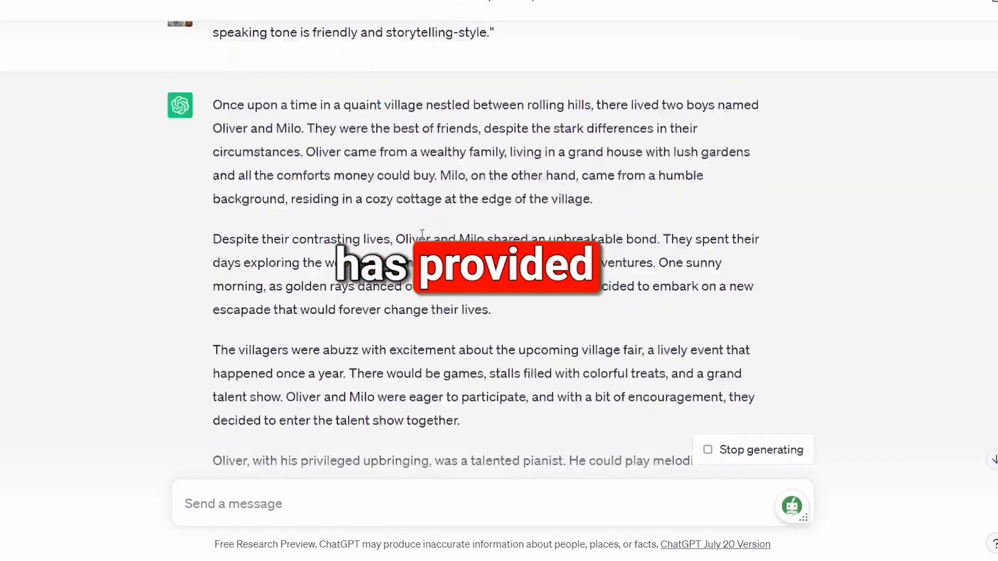
scroll(443, 442, down, 12)
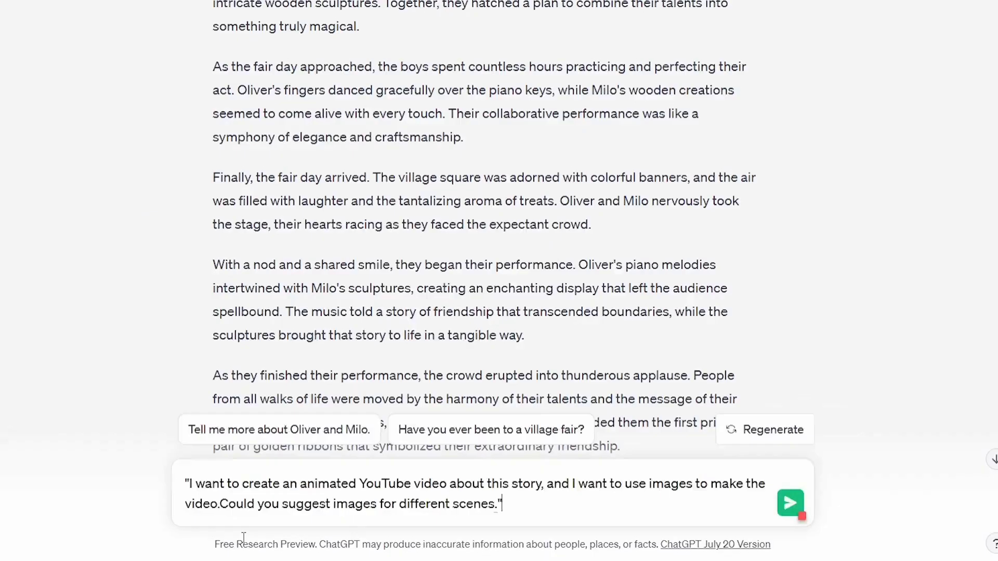
Send the scene image request and select the suggested village-setting image descriptions
key(Return)
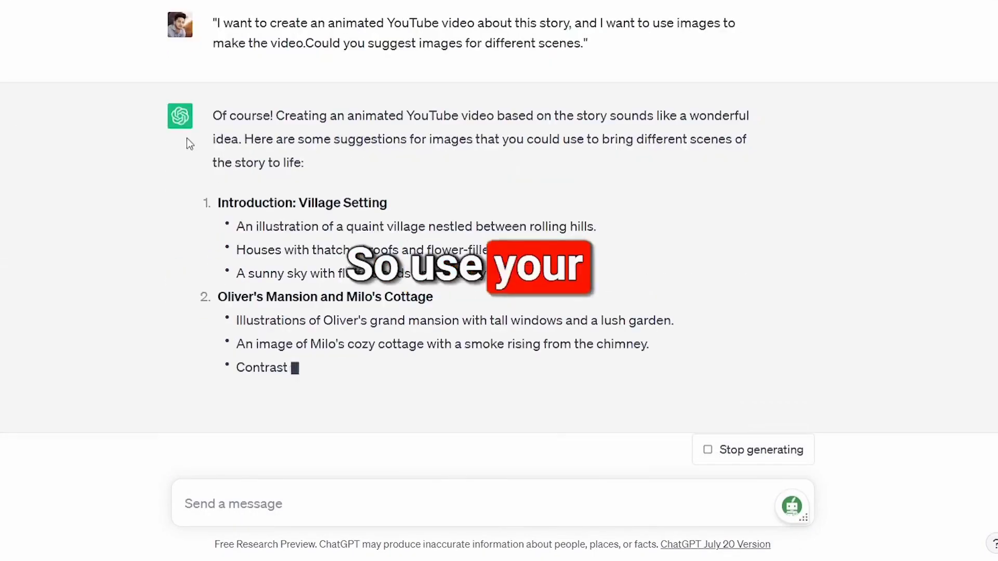
drag(211, 91, 334, 291)
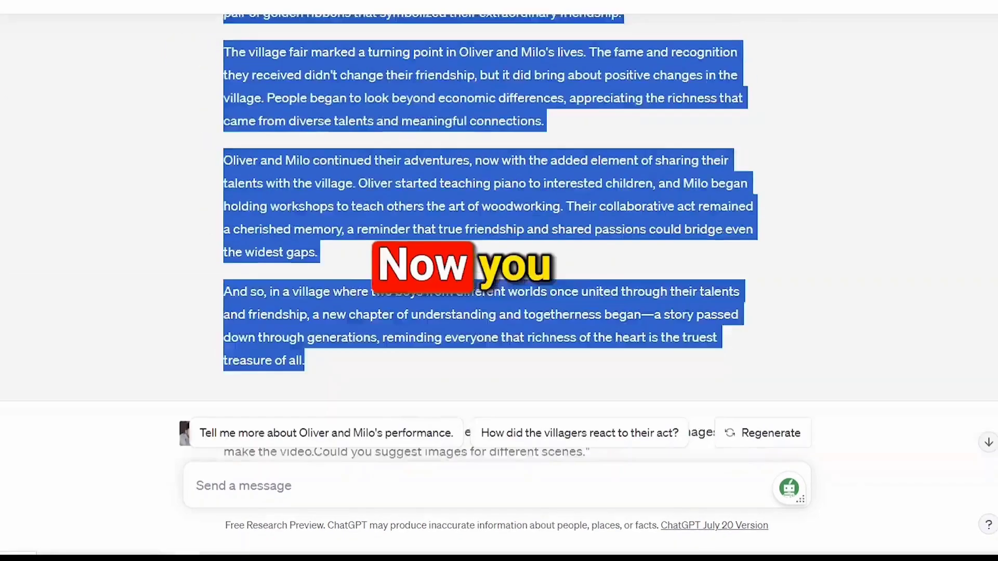
drag(215, 57, 215, 59)
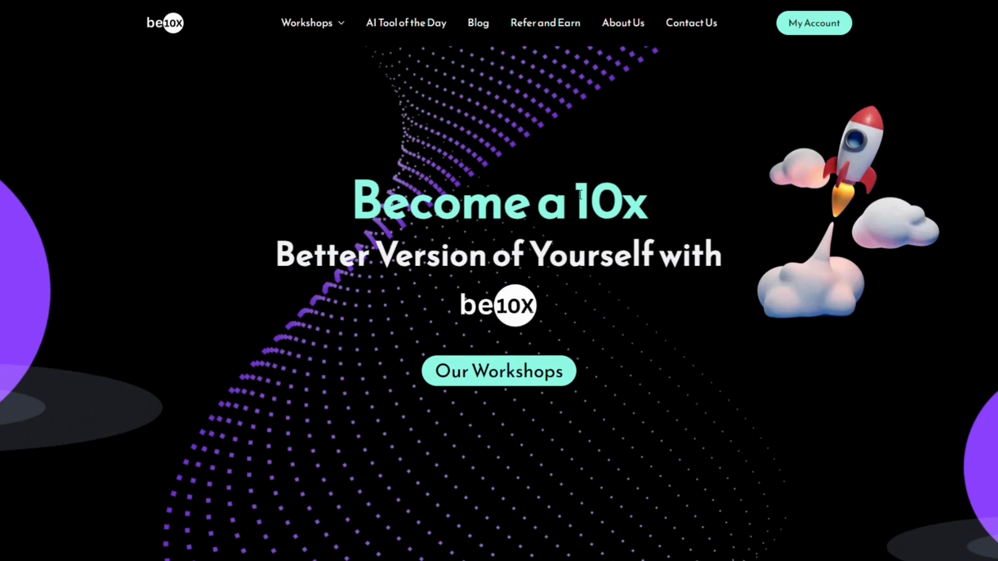
Open the be10x AI Tools Workshop page and scroll through its offer, reviews and benefits
mouse_move(345, 40)
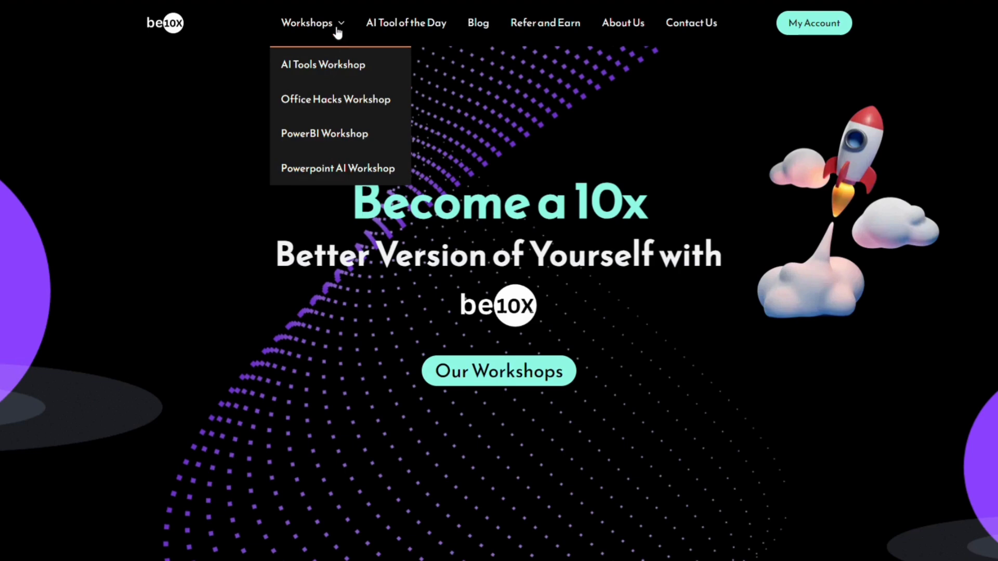
click(343, 67)
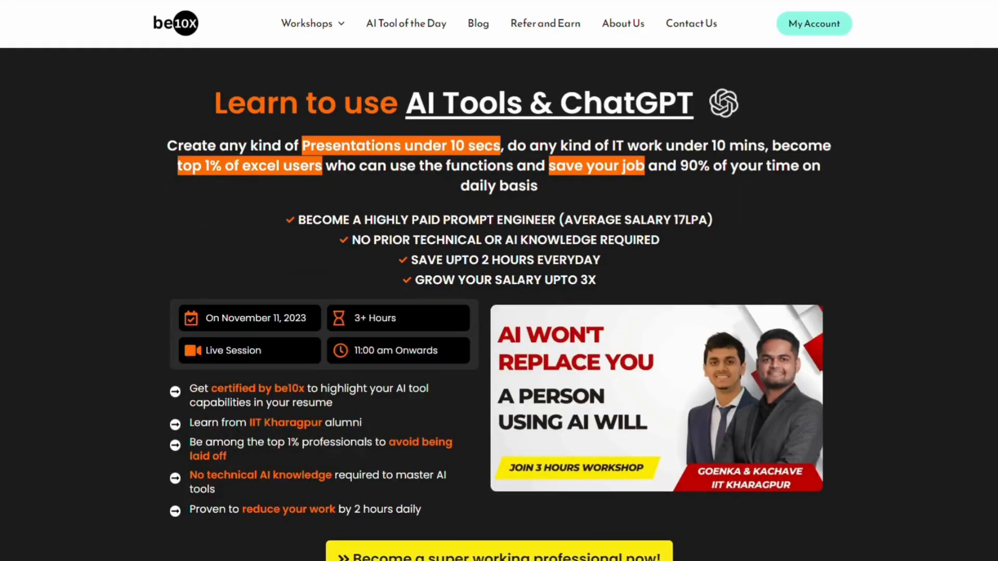
scroll(529, 292, down, 3)
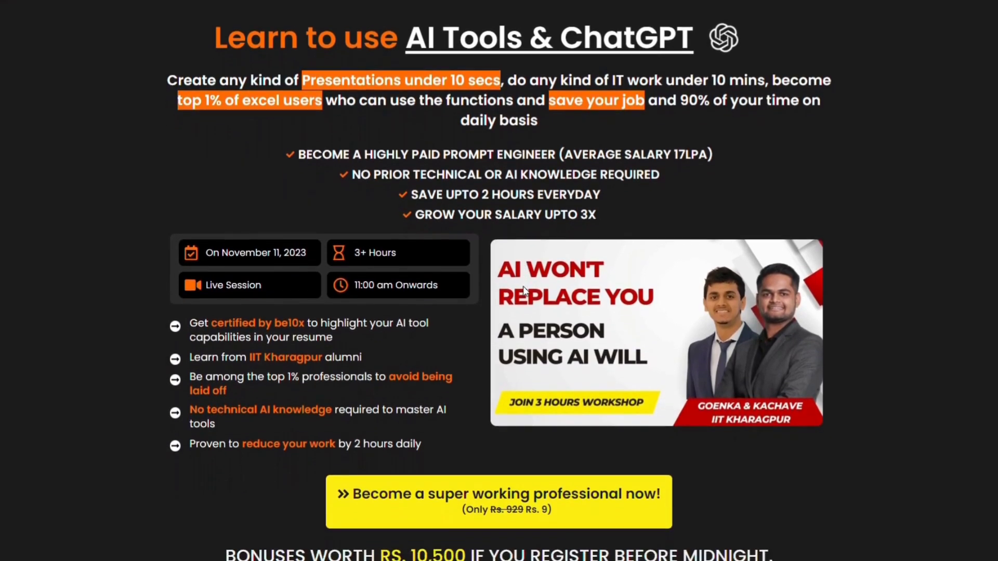
scroll(524, 291, down, 3)
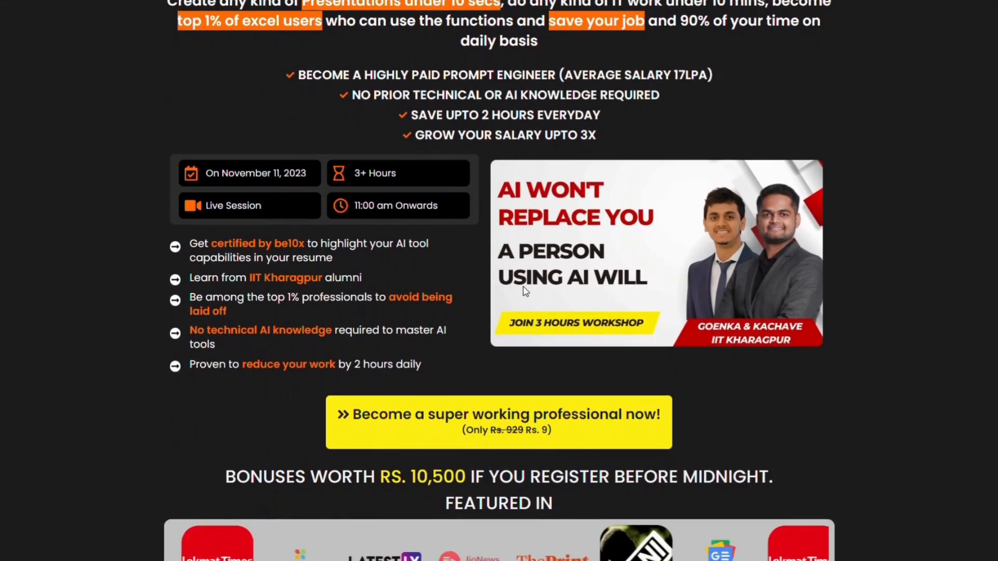
scroll(524, 289, down, 3)
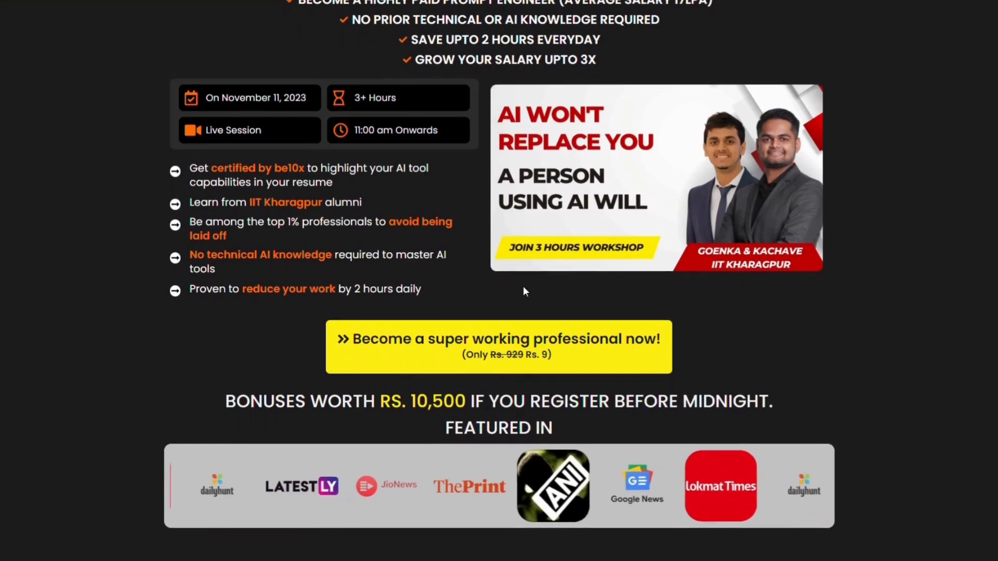
scroll(523, 289, down, 3)
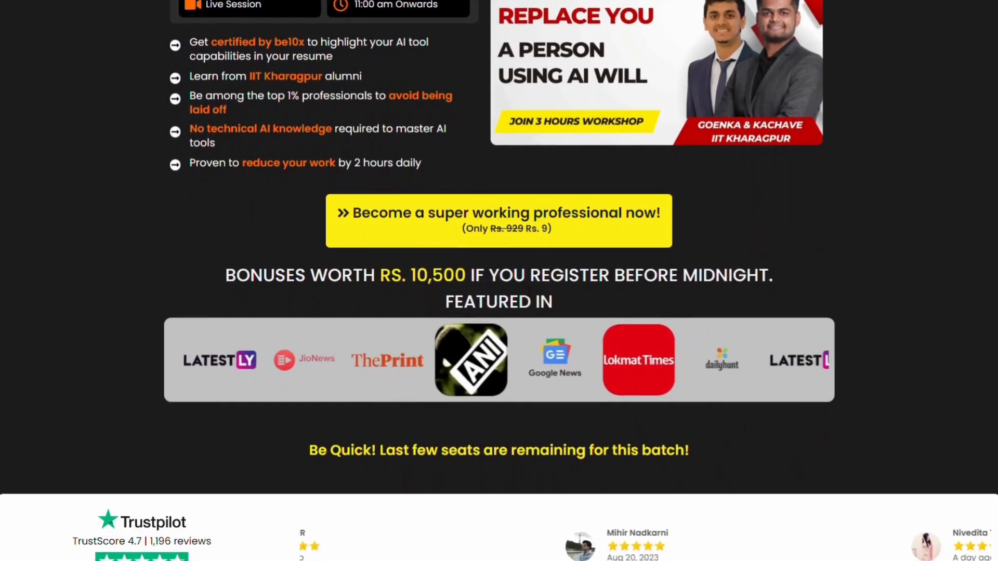
scroll(524, 289, down, 3)
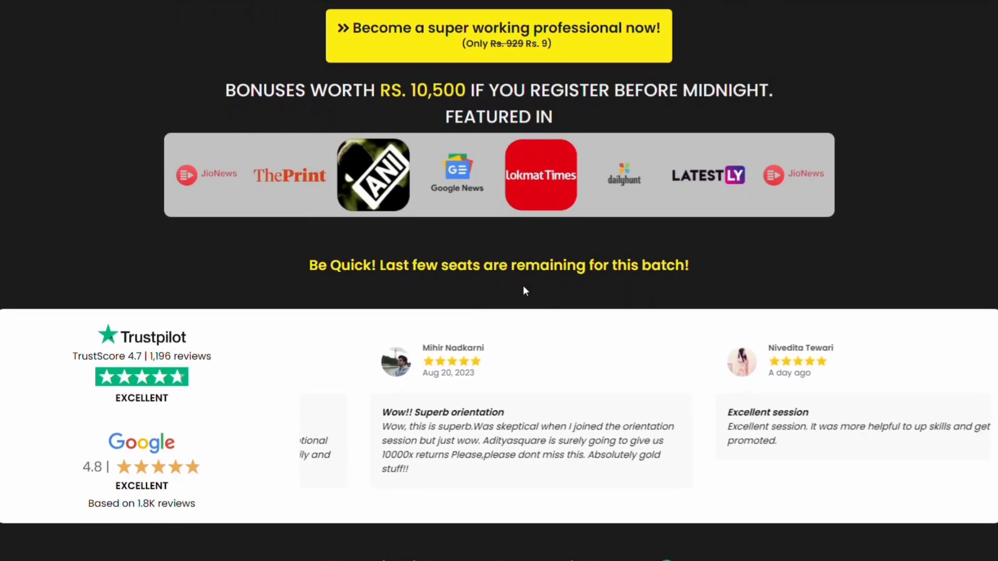
scroll(523, 286, down, 2)
scroll(527, 291, down, 3)
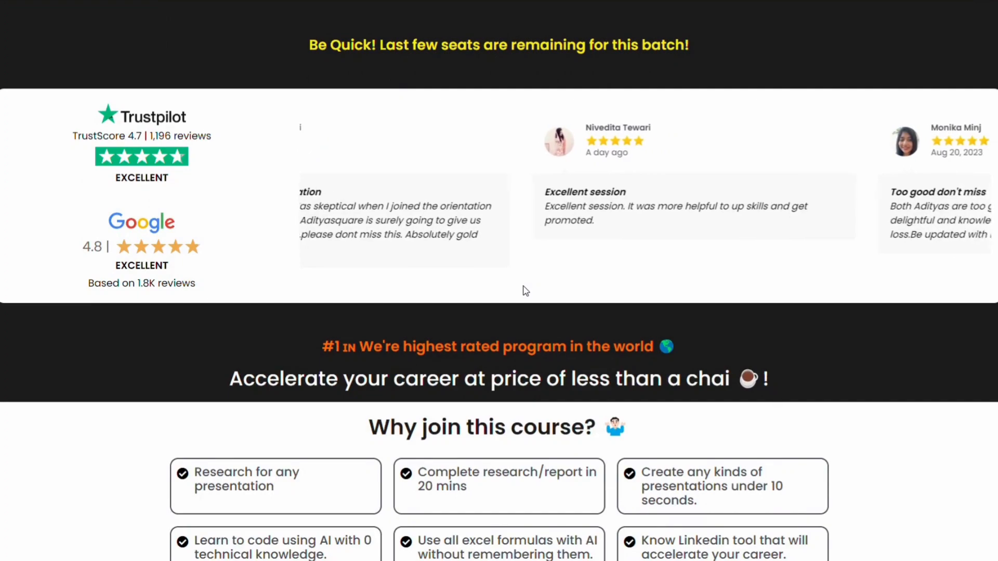
scroll(524, 289, down, 4)
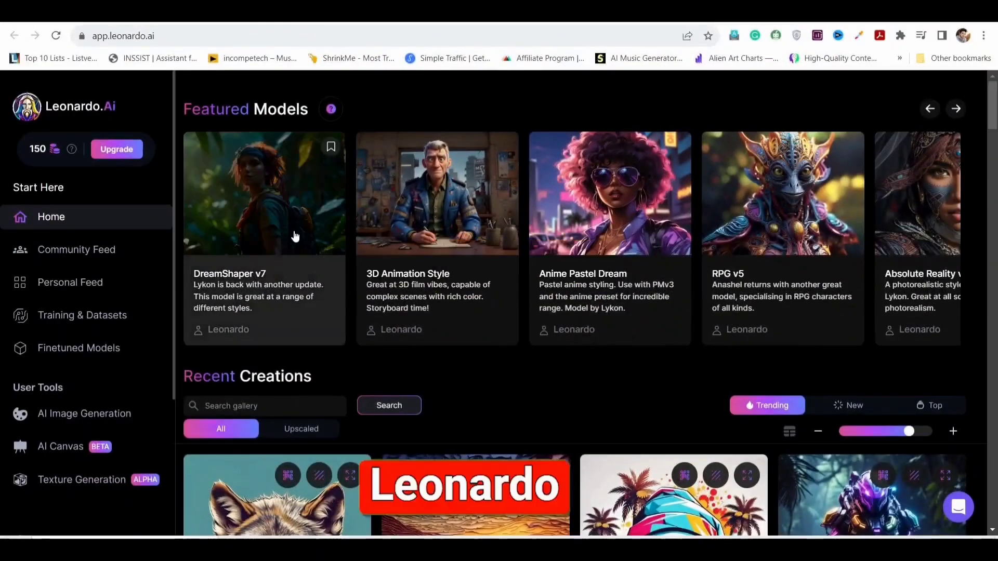
Start Leonardo.Ai image generation with the 3D Animation Style model and a 9:16 aspect ratio
scroll(578, 267, down, 2)
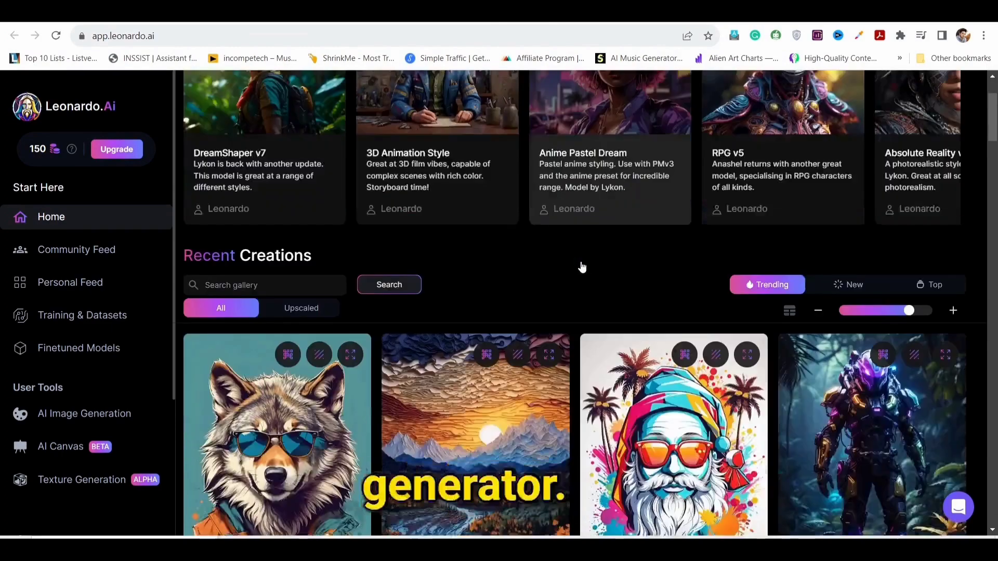
scroll(372, 303, up, 2)
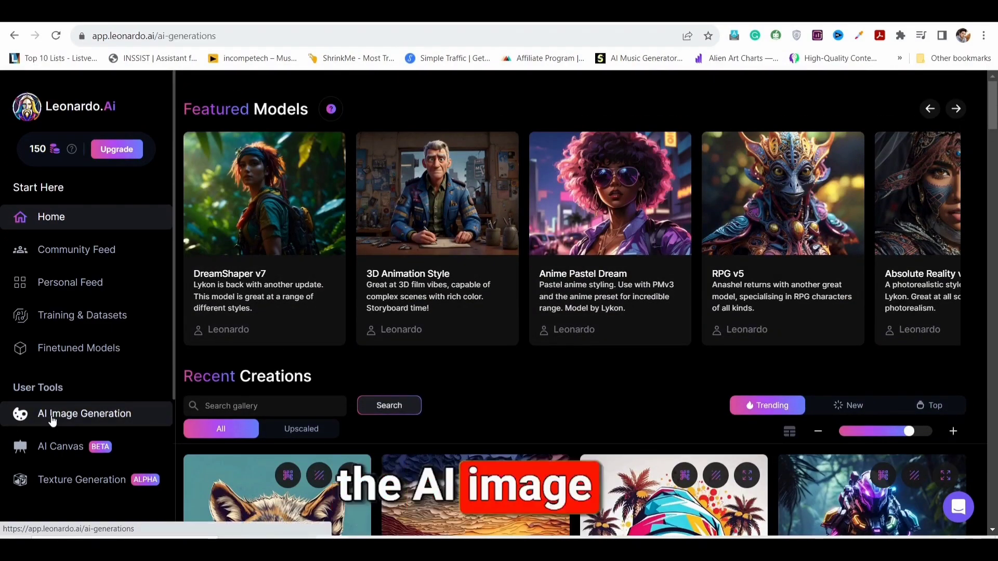
click(52, 421)
click(284, 220)
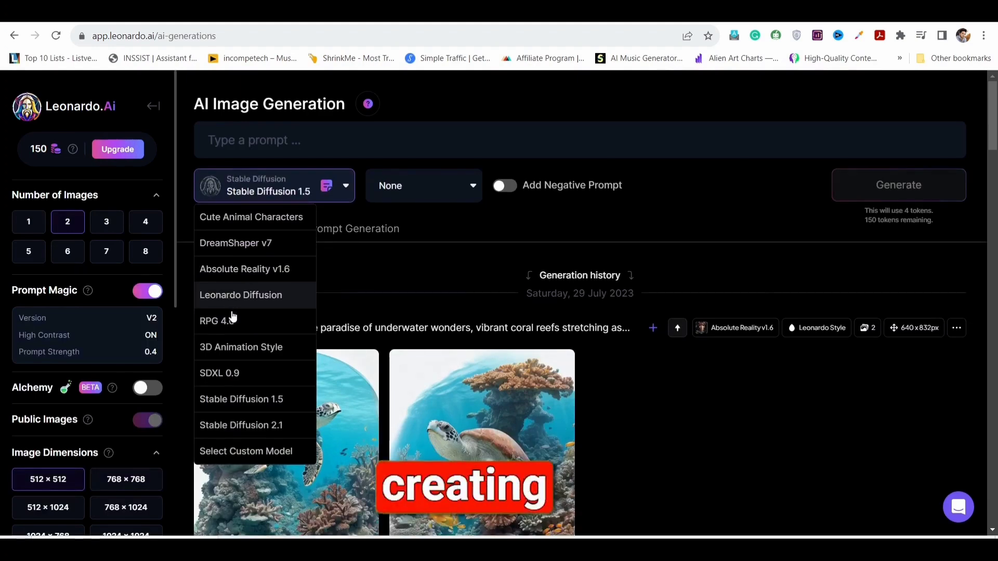
click(230, 348)
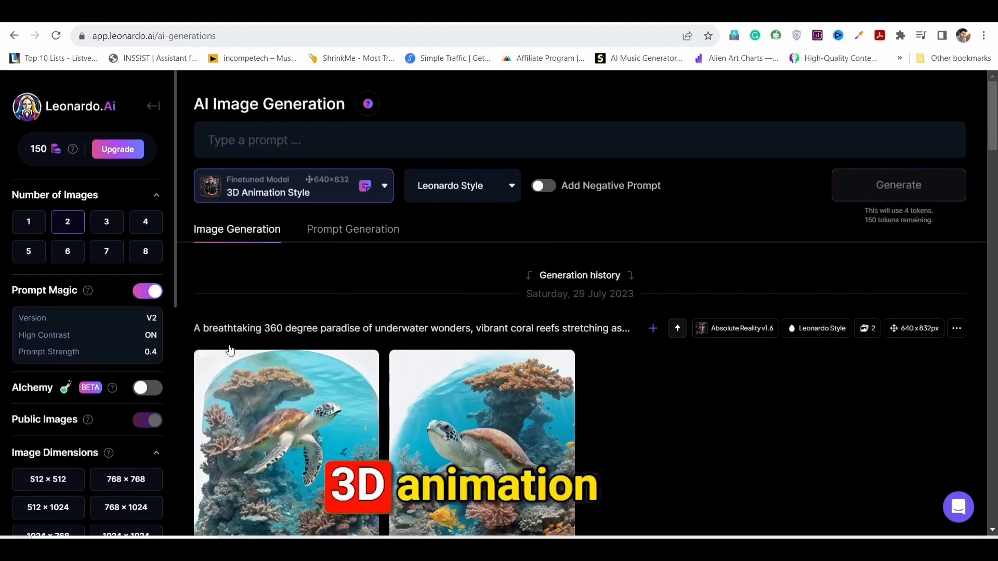
scroll(130, 333, down, 6)
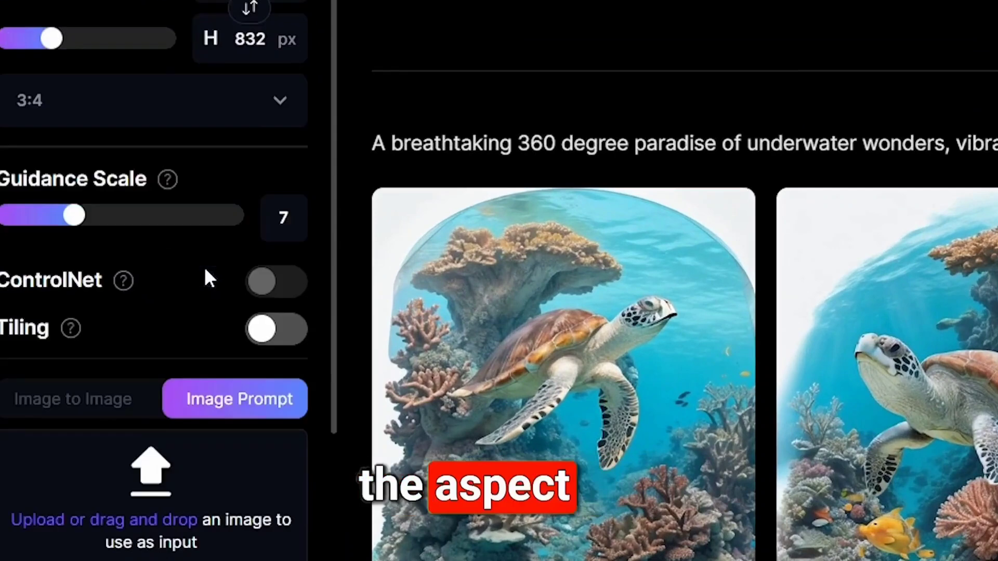
click(160, 118)
click(45, 262)
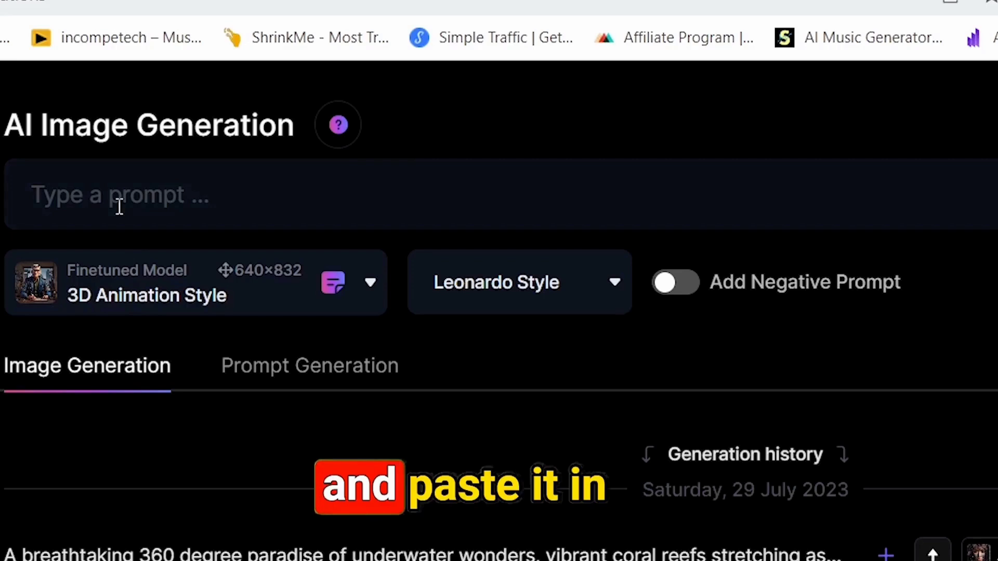
Generate images from the pasted rolling-hills village prompt and download the first illustration
click(119, 205)
text(An illustration of a quaint village nestled between rolling hills.)
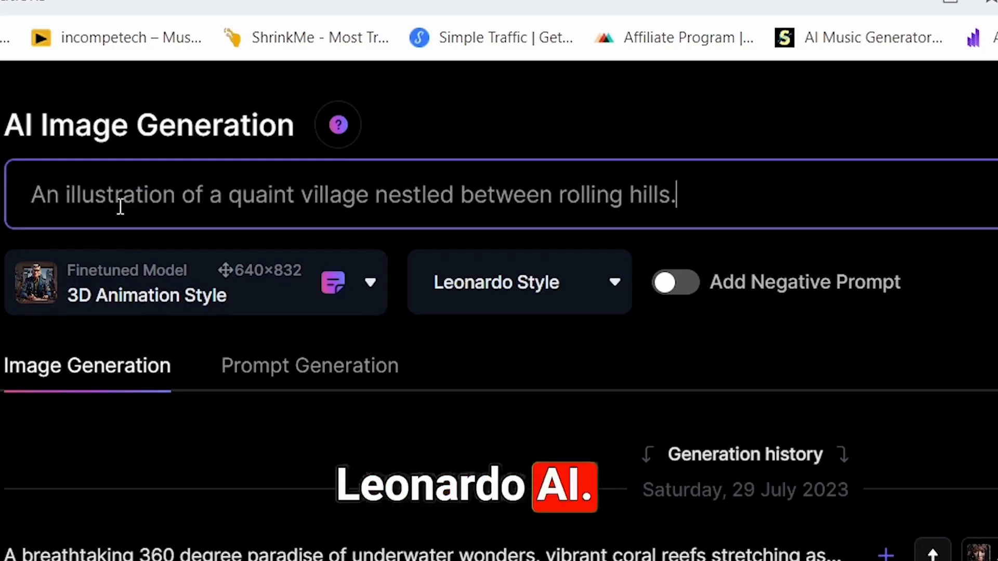
key(Return)
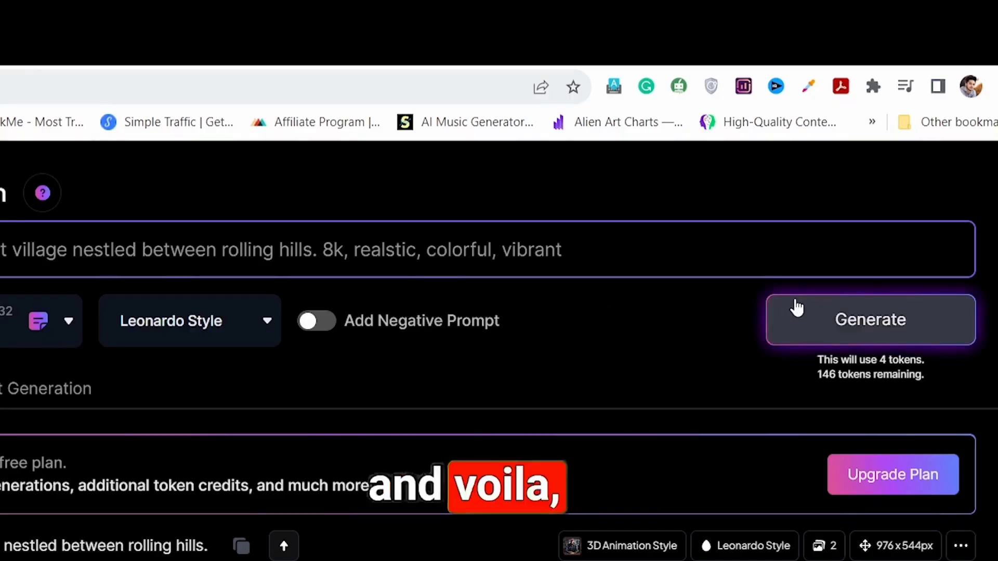
click(797, 307)
scroll(422, 412, down, 5)
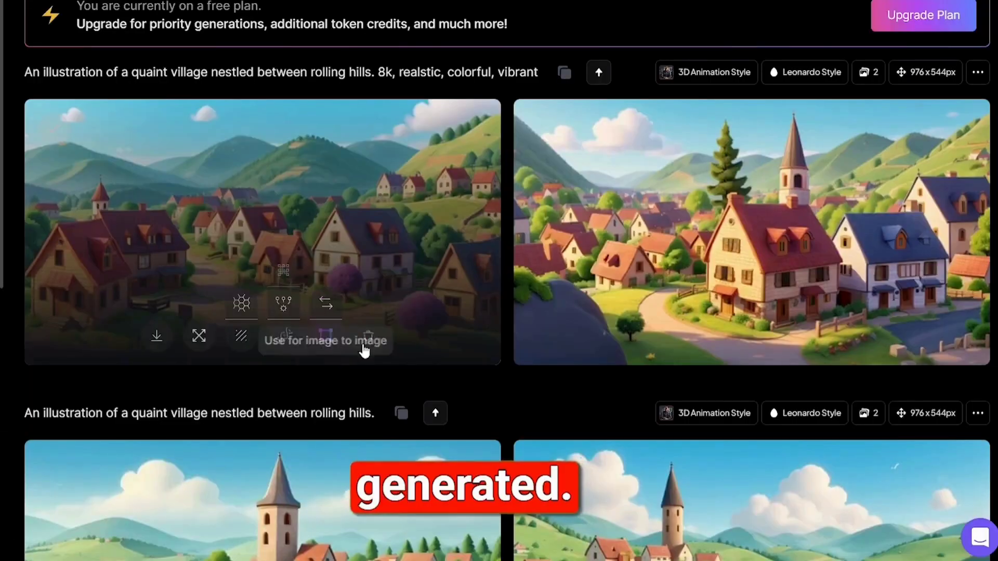
click(156, 336)
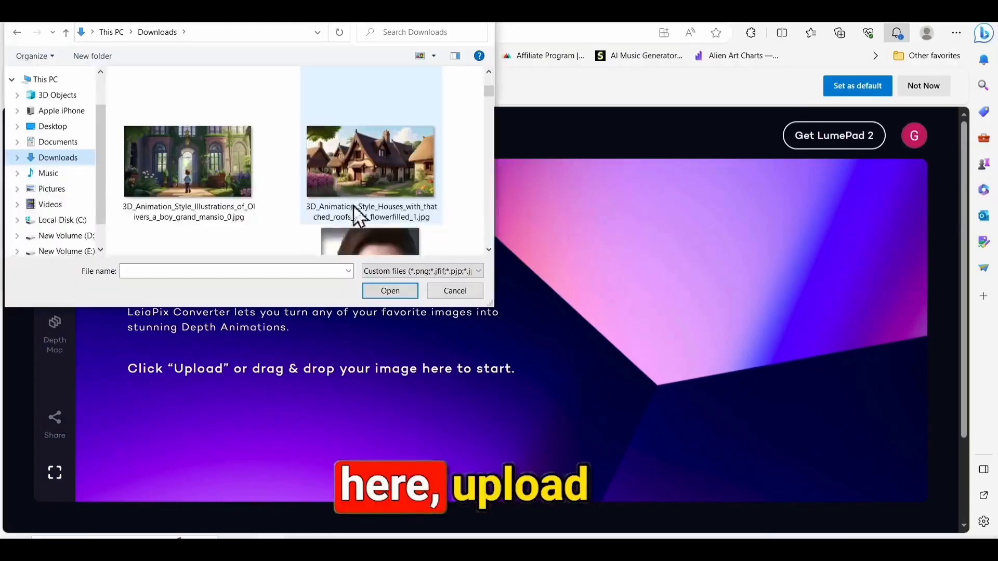
Upload the village house image to LeiaPix and set Animation Length to 4s
click(357, 216)
click(408, 297)
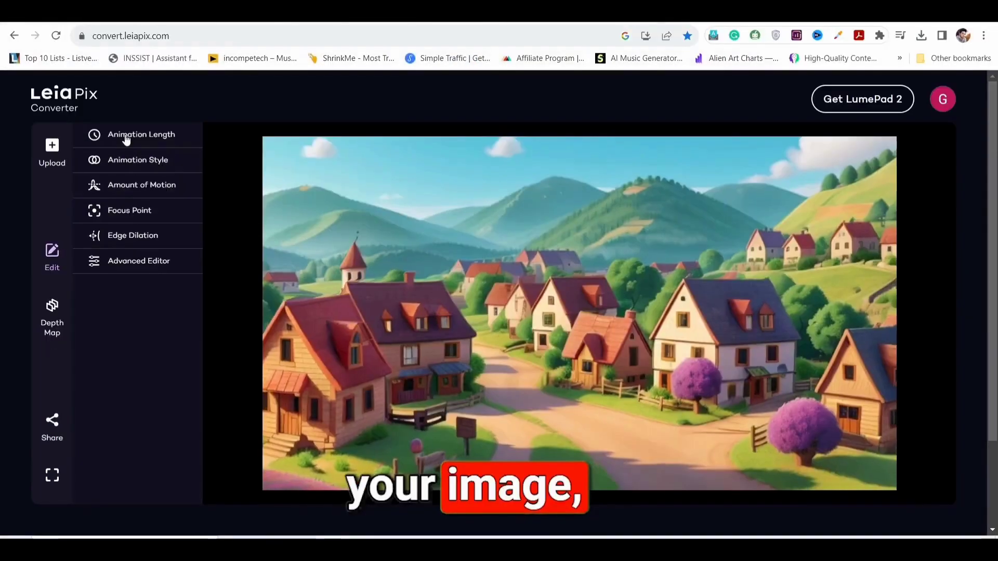
click(121, 134)
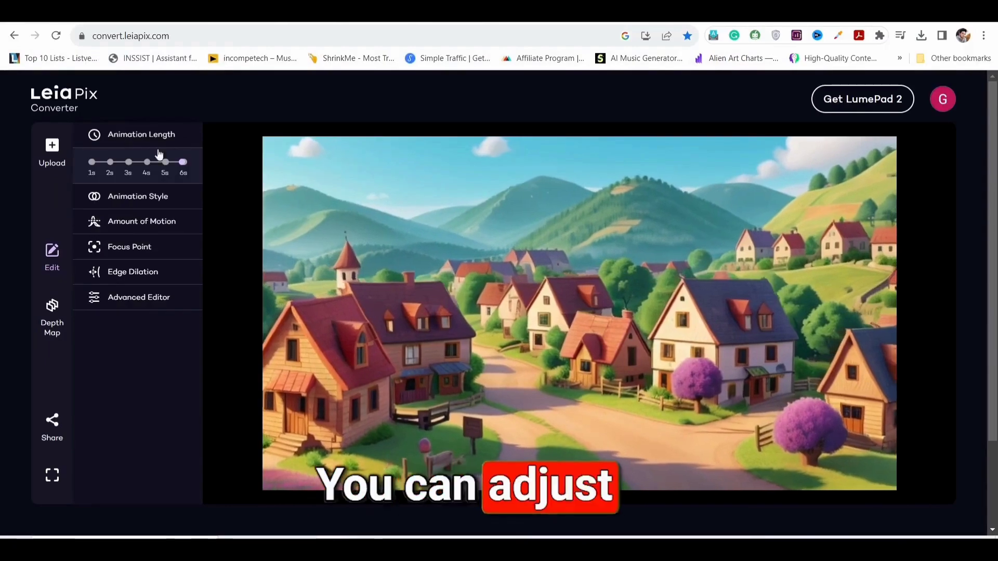
click(146, 163)
click(151, 136)
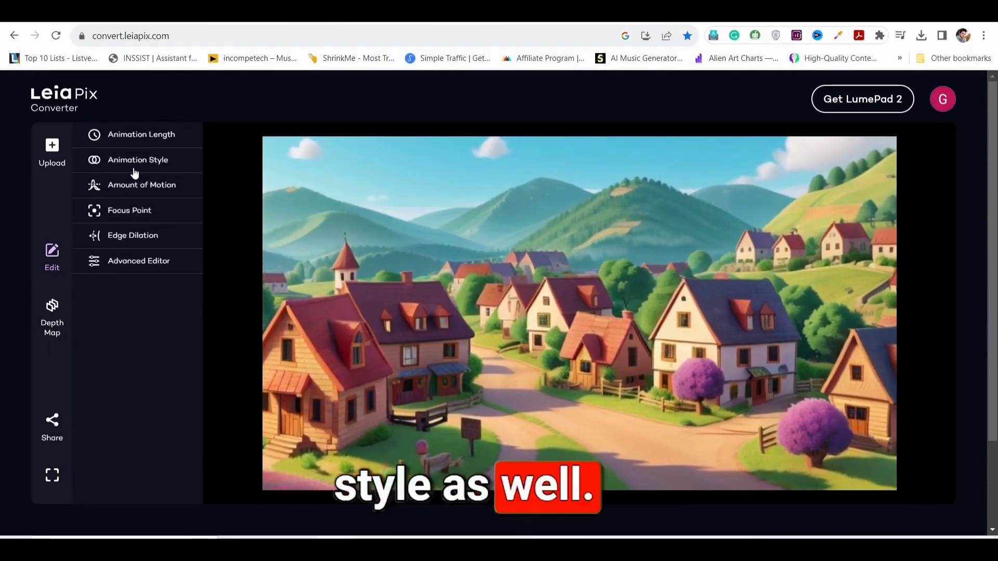
Browse the Animation Style and Amount of Motion options, then bring up the Share options
click(150, 159)
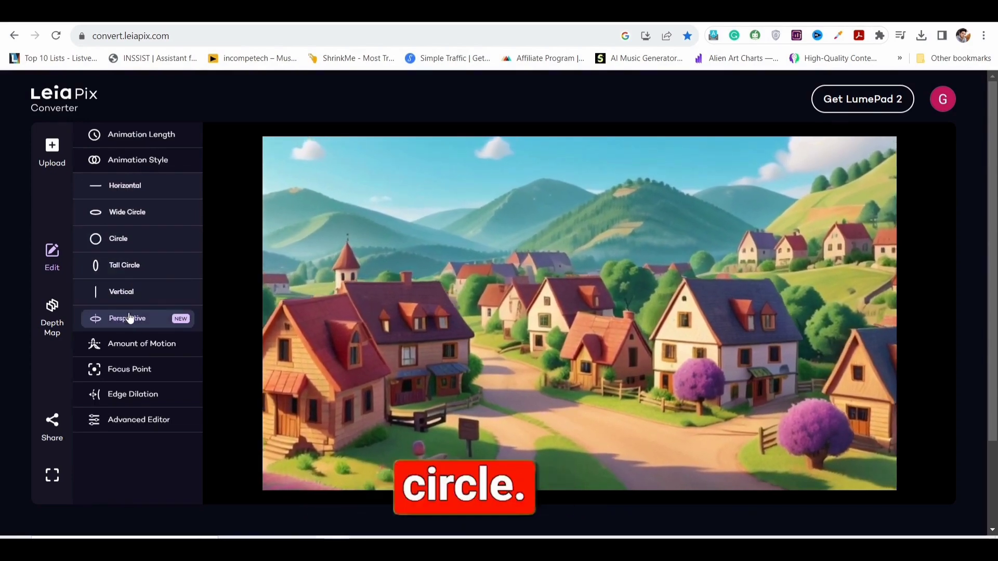
click(119, 159)
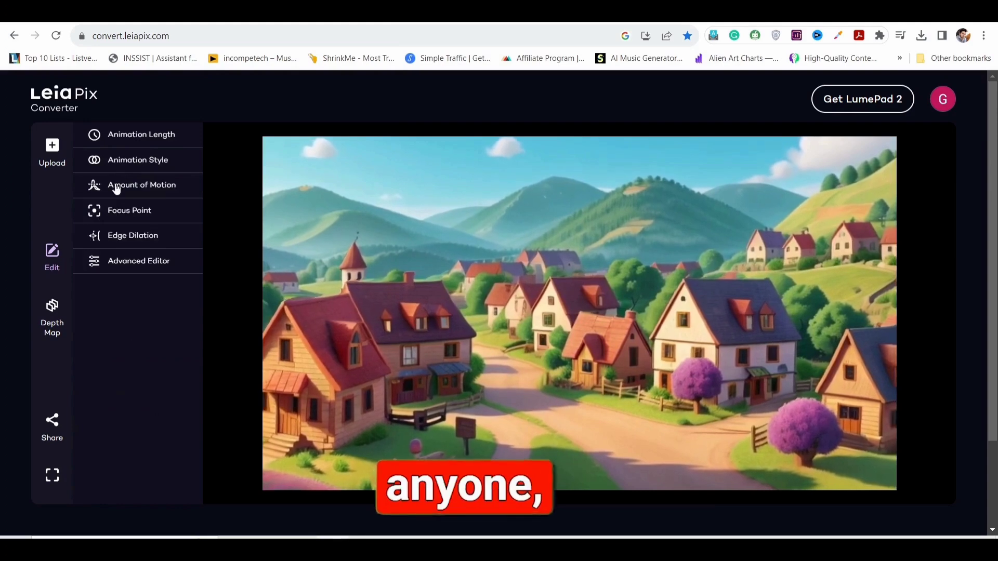
click(116, 188)
click(118, 189)
click(120, 161)
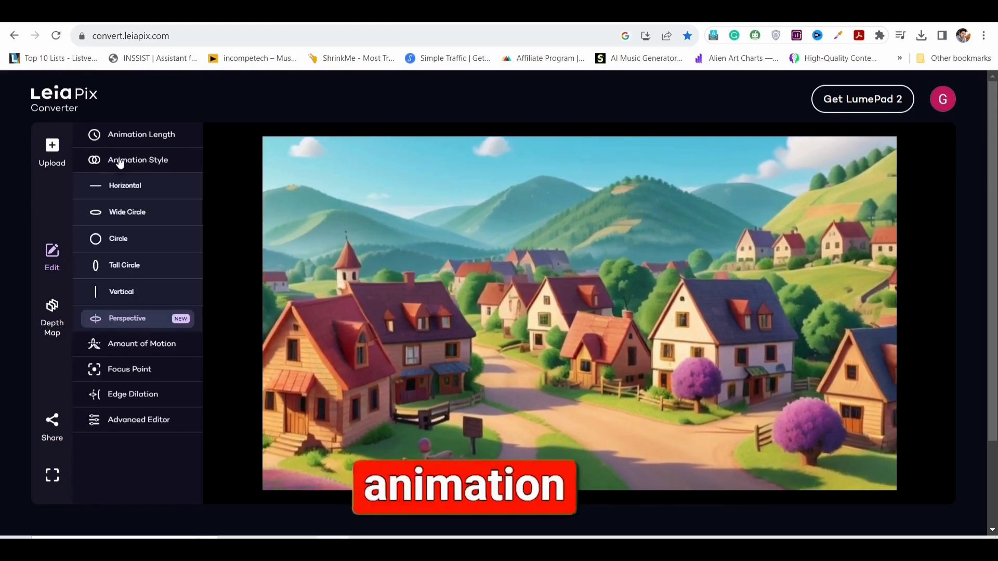
click(123, 156)
click(124, 135)
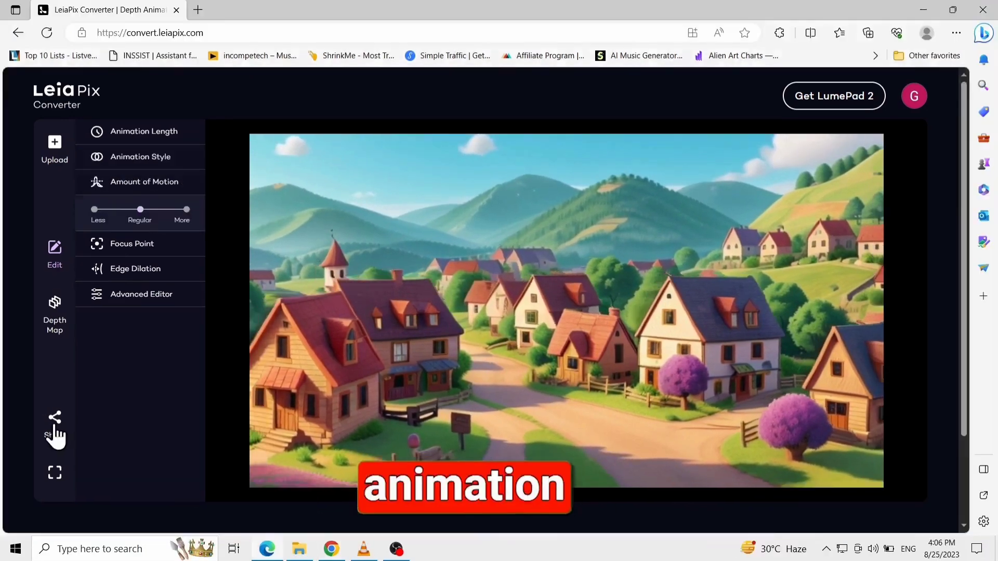
click(55, 427)
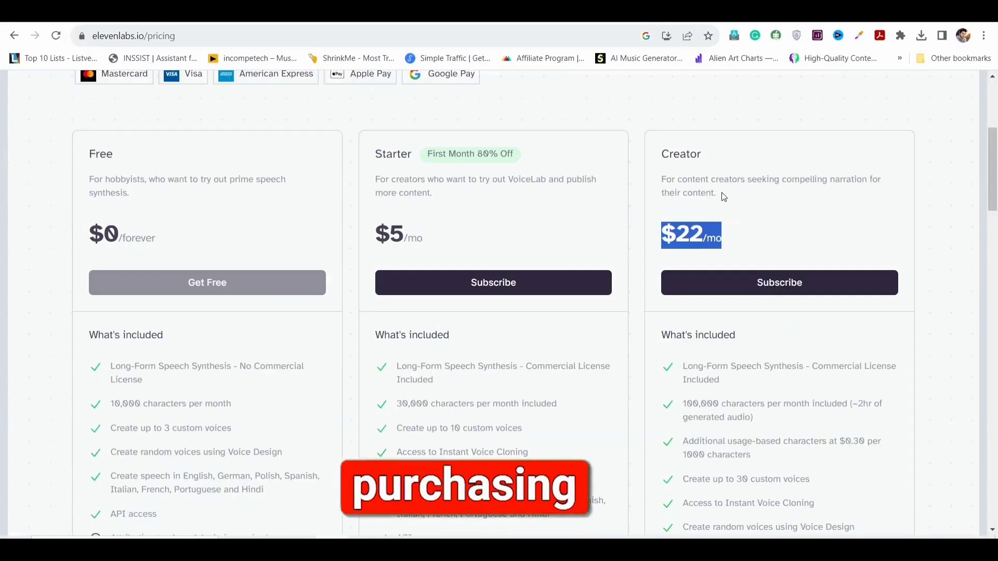
Select and copy the Oliver and Milo story text from ChatGPT
click(719, 192)
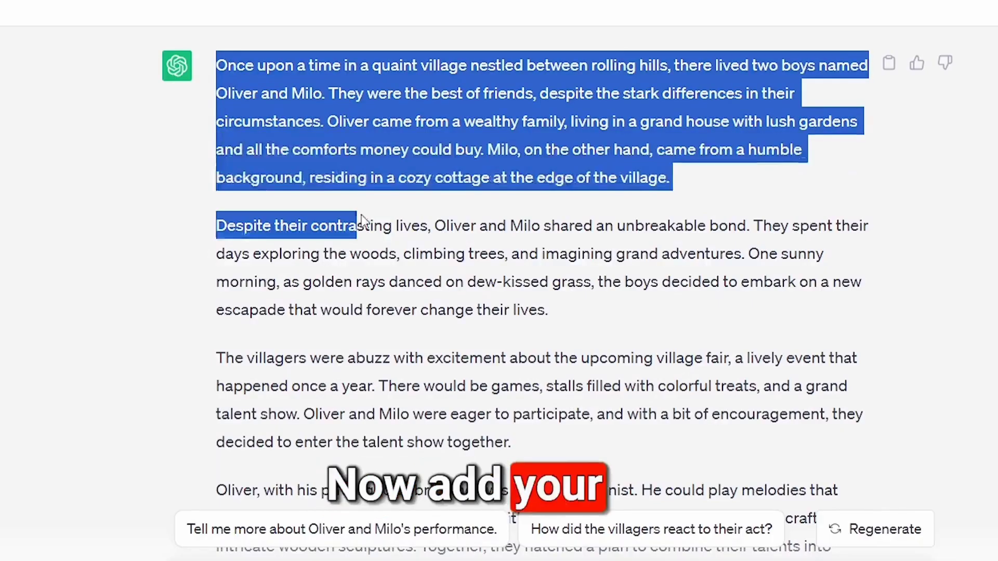
drag(289, 227, 364, 530)
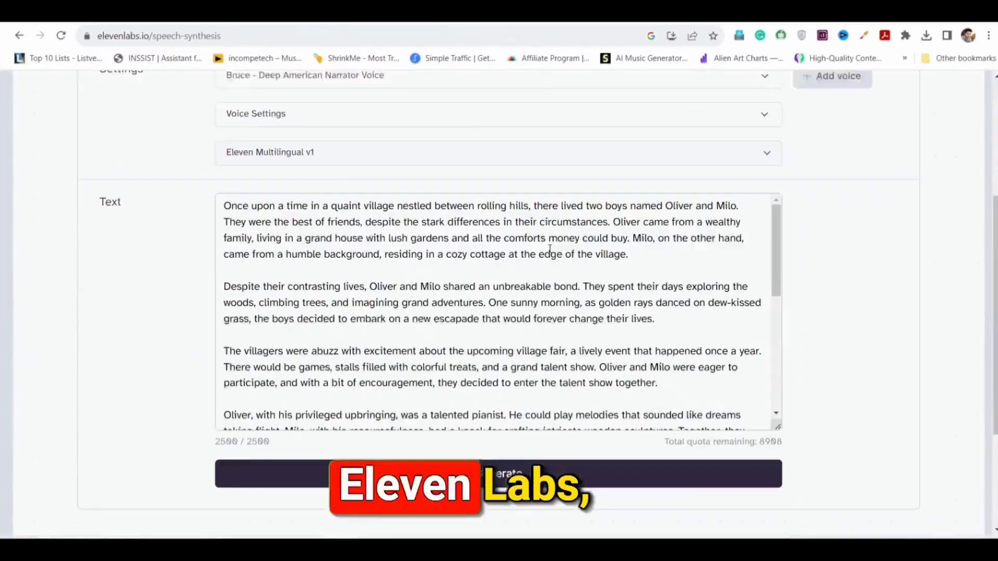
scroll(741, 238, up, 2)
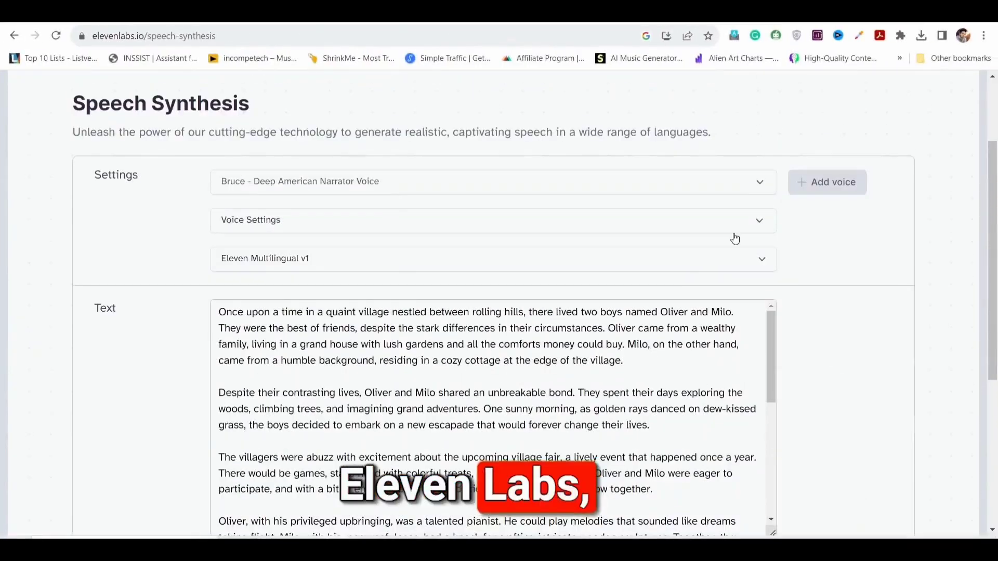
Preview two narrator voices in ElevenLabs and generate the narration audio
click(622, 186)
click(222, 229)
click(223, 257)
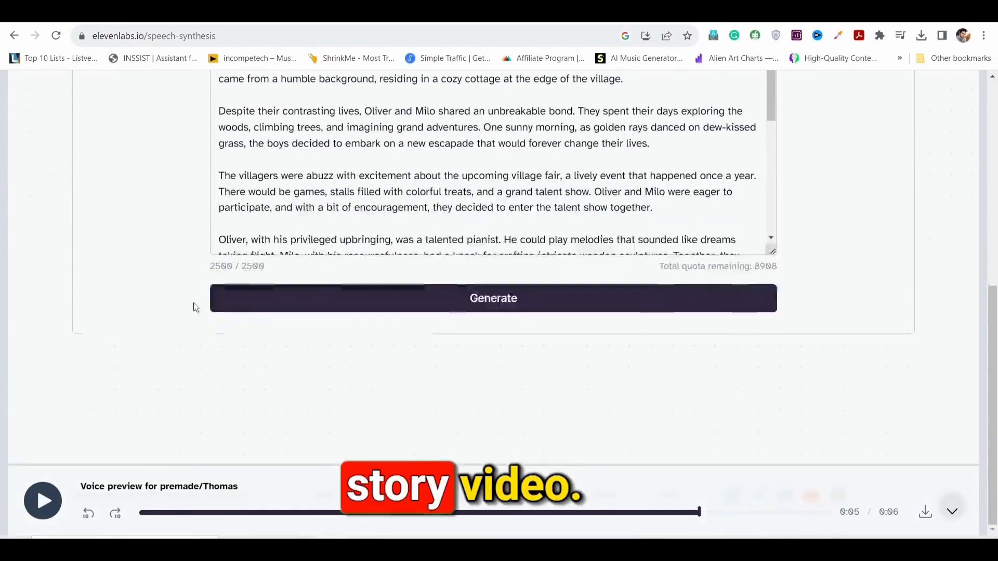
click(339, 299)
scroll(361, 276, up, 3)
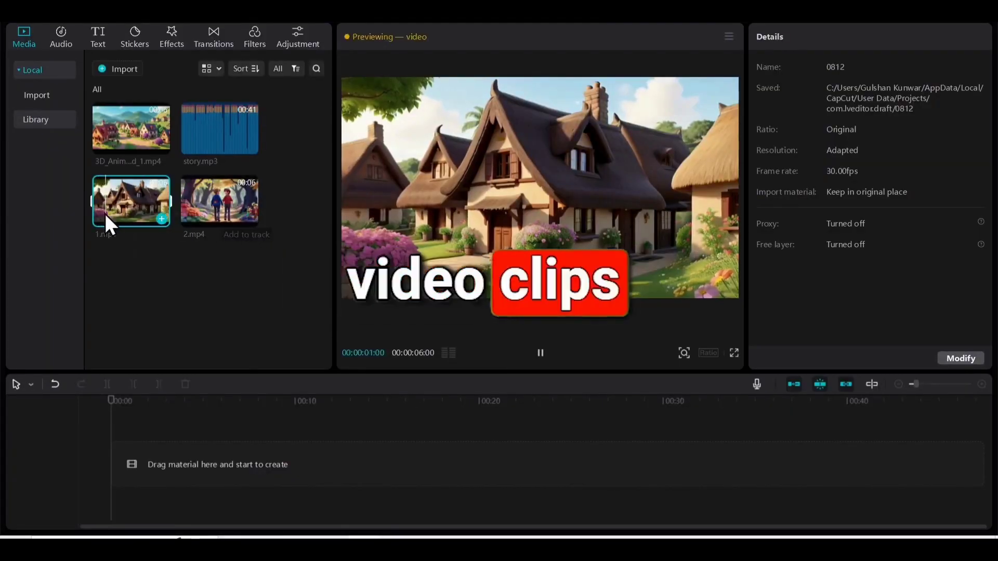
Add 1.mp4, 2.mp4, the 3D animation clip and story.mp3 to the timeline
click(163, 219)
click(250, 218)
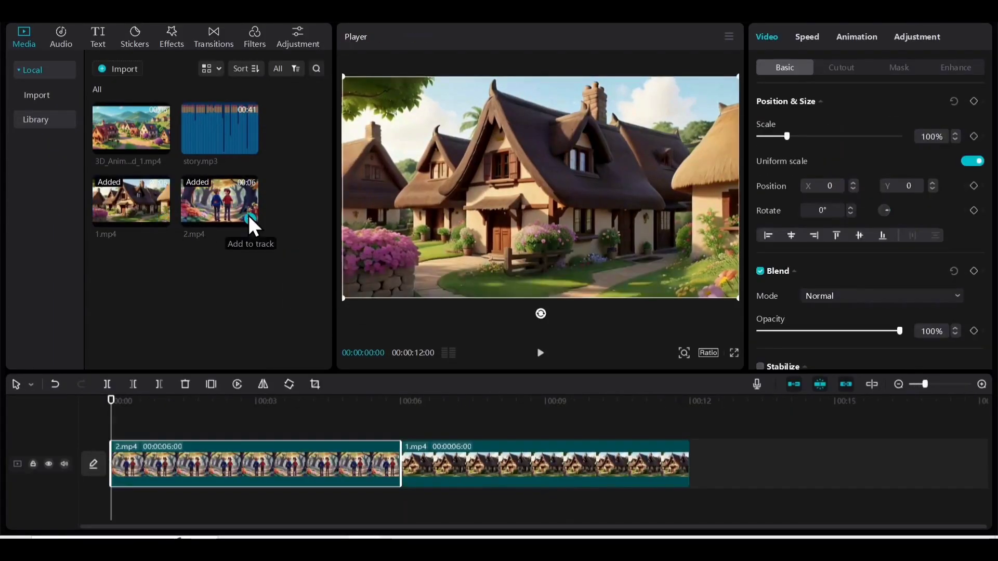
click(161, 147)
click(250, 146)
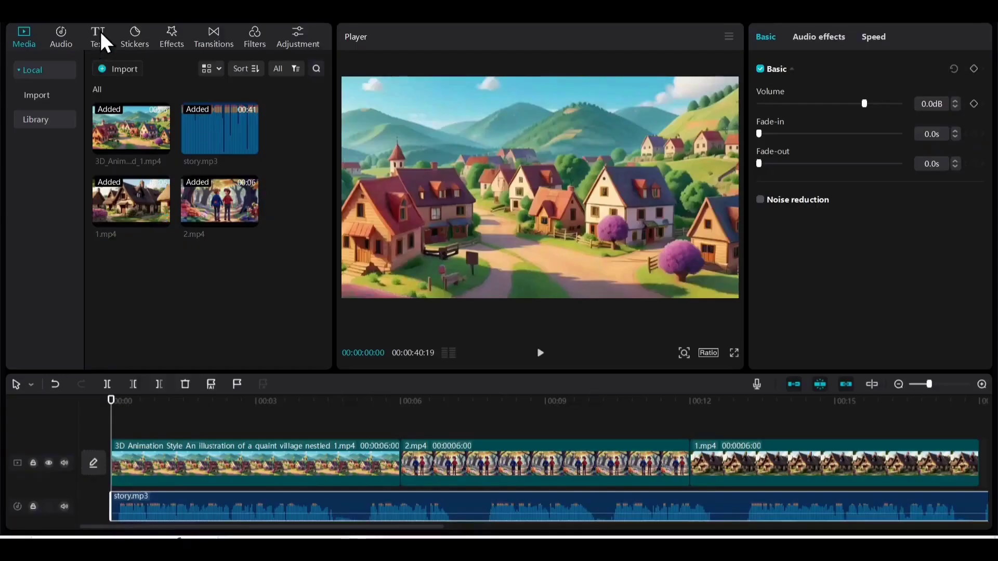
Generate English auto-captions from the narration and adjust their black-outline styling
click(99, 39)
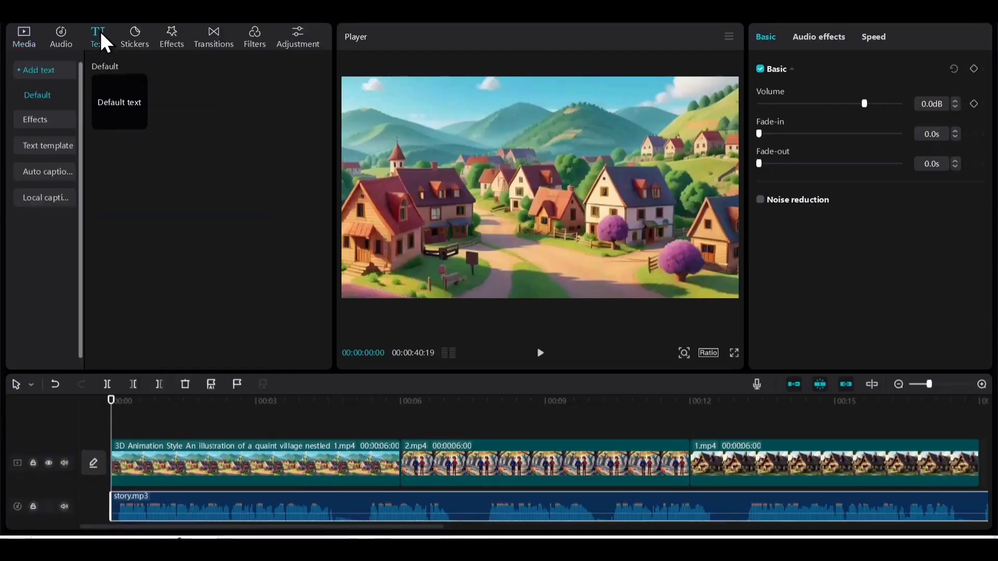
click(52, 173)
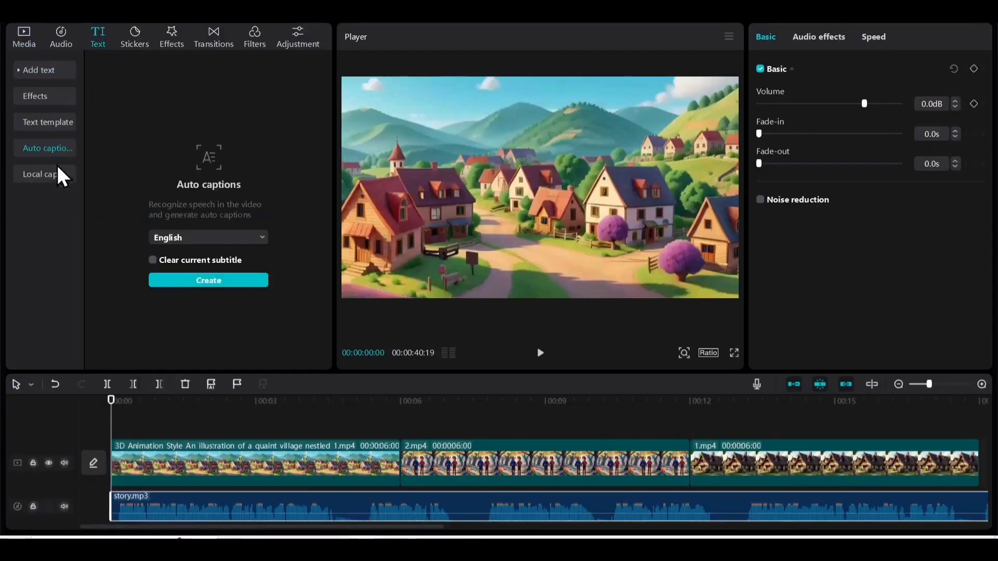
click(208, 281)
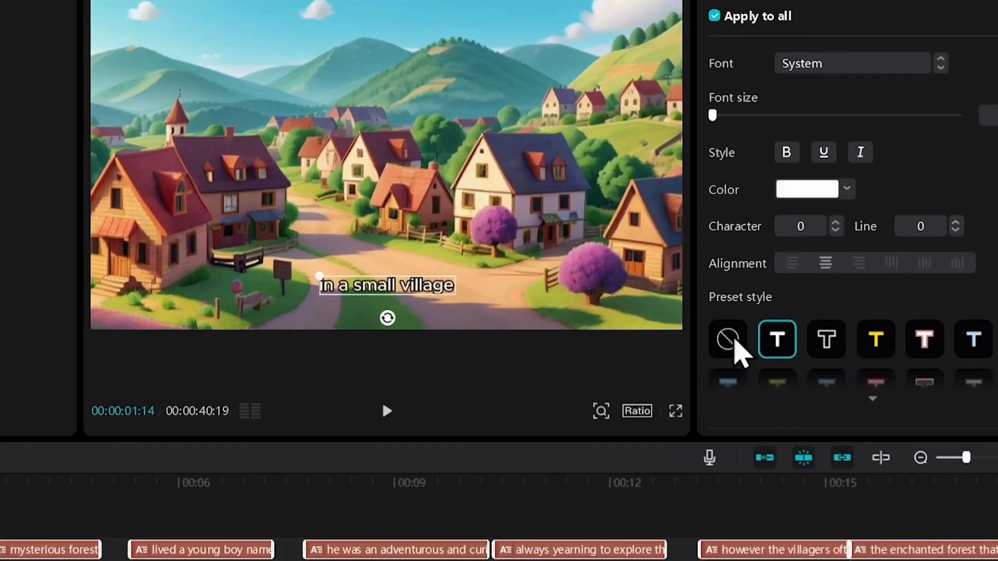
scroll(734, 345, down, 3)
scroll(803, 364, down, 6)
scroll(815, 325, up, 1)
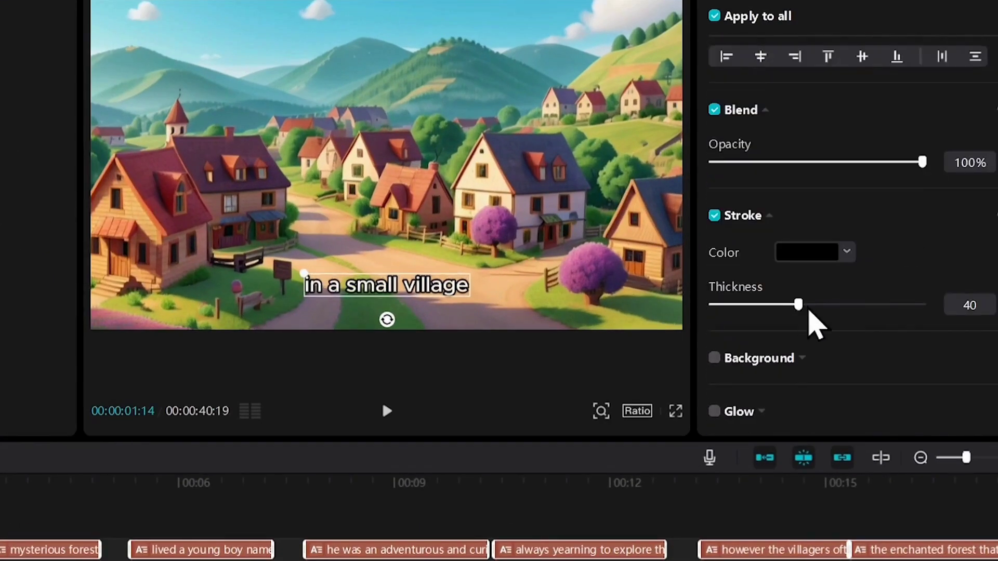
scroll(797, 325, up, 5)
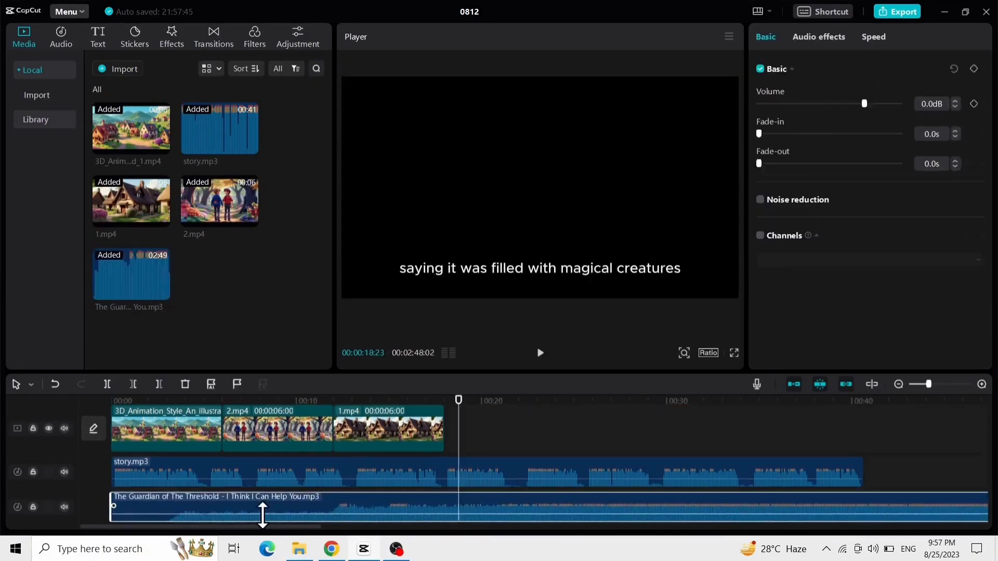
Lower the background music to -8.4dB and export the video in 4K
drag(863, 103, 852, 104)
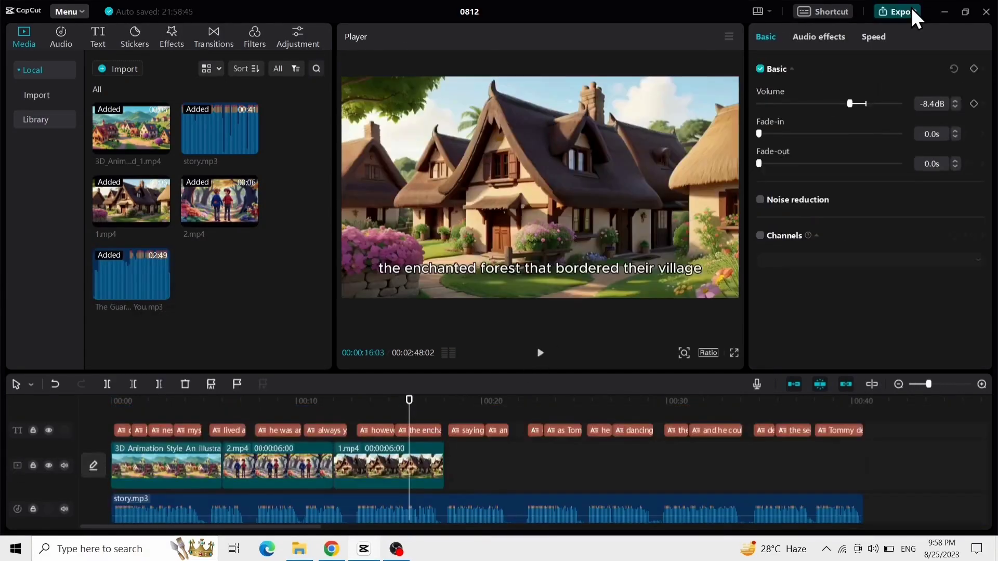
click(911, 15)
click(616, 467)
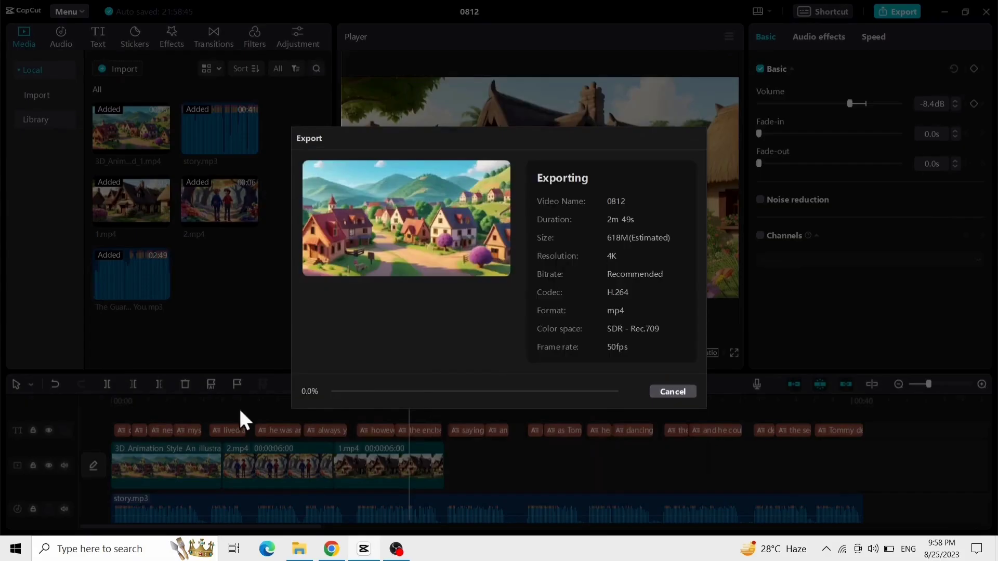